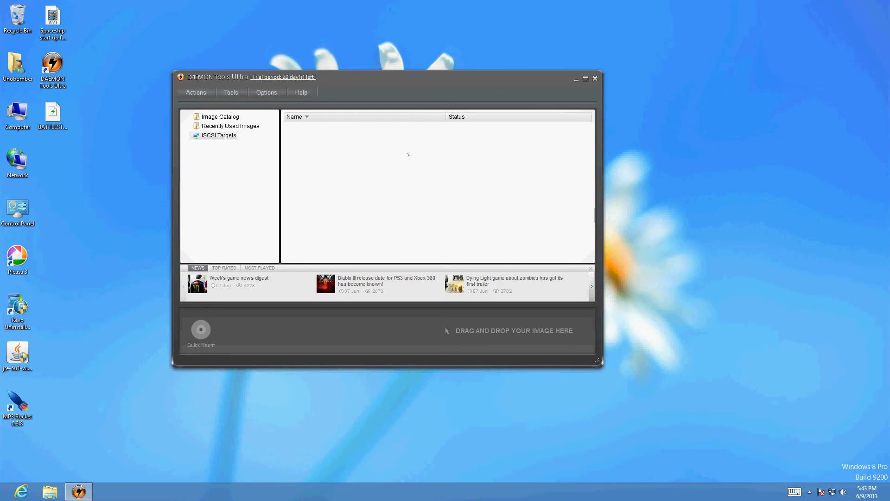
Open the disc and image tools list, then close it without choosing a tool
click(231, 92)
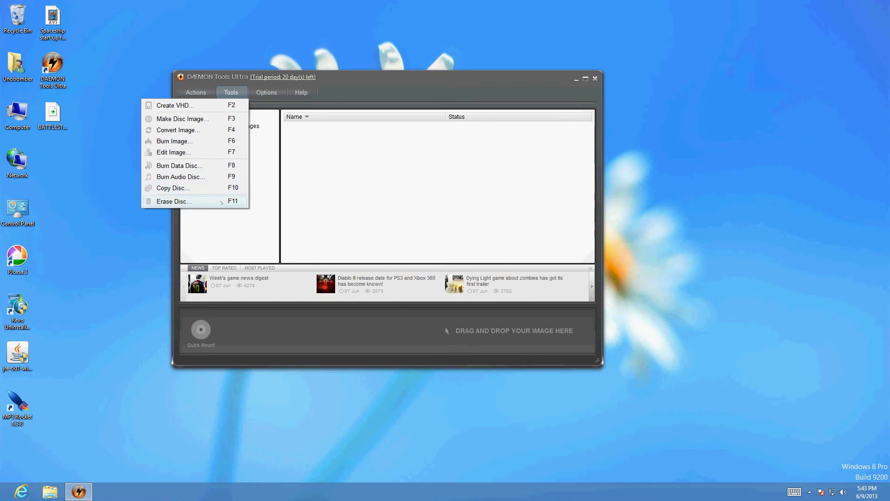
click(338, 180)
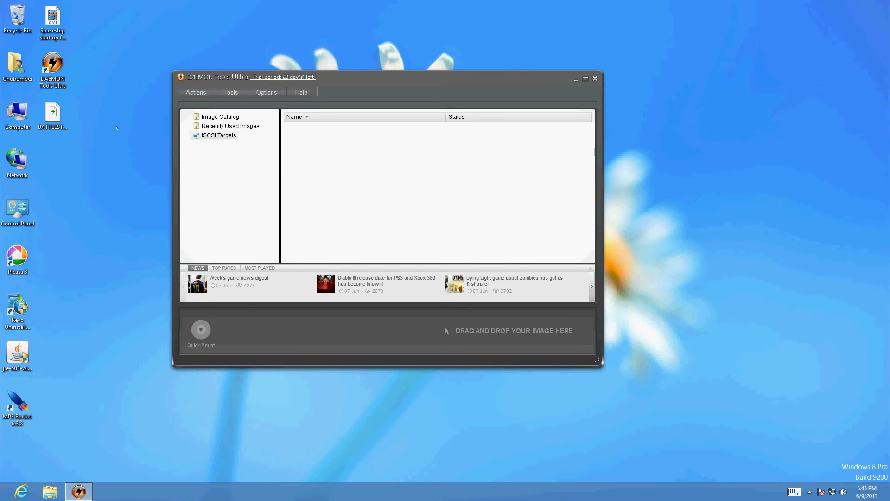
Drag the BATTLESTAR_GALACTICA ISO from the desktop into the drop area to mount it as E:
click(53, 119)
drag(59, 139, 93, 174)
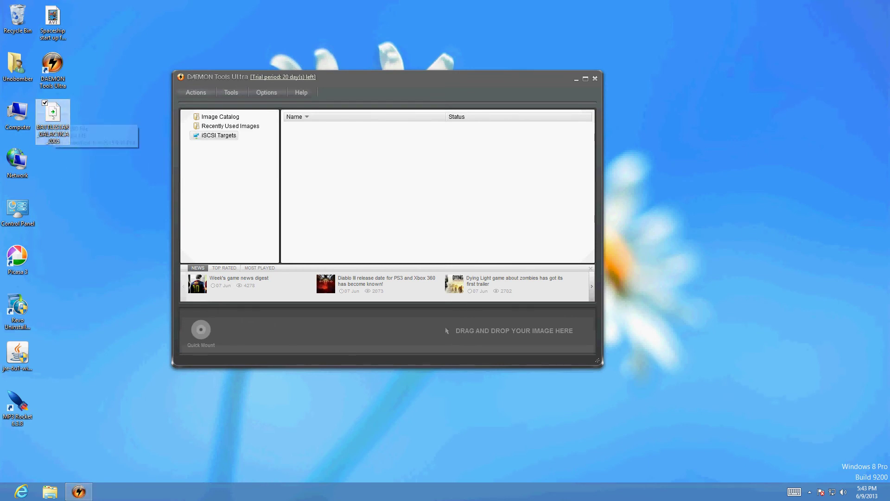
drag(52, 132, 340, 331)
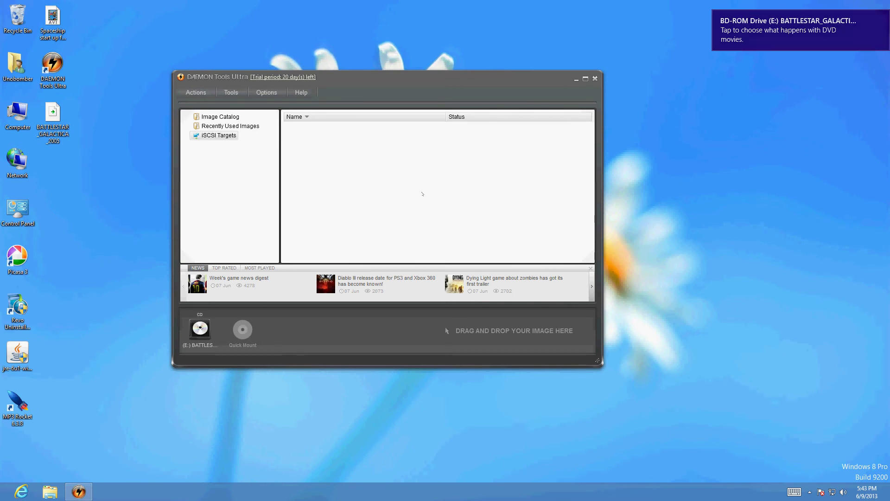
click(266, 93)
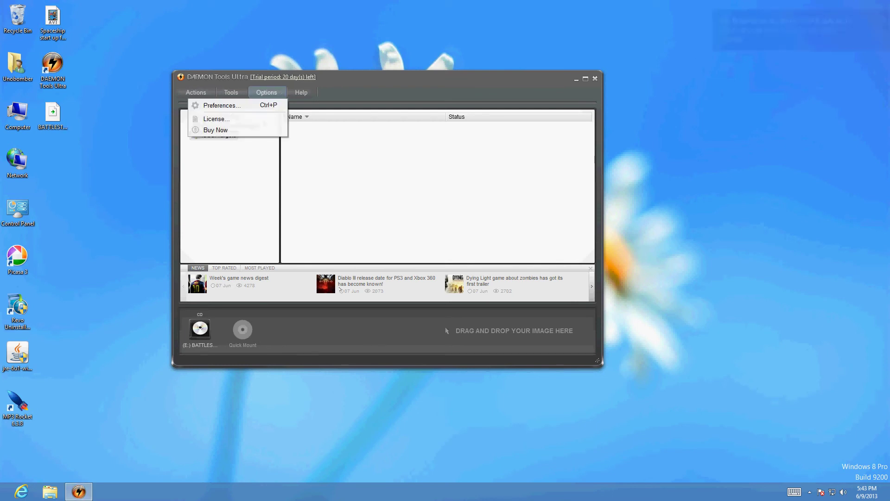
mouse_move(231, 93)
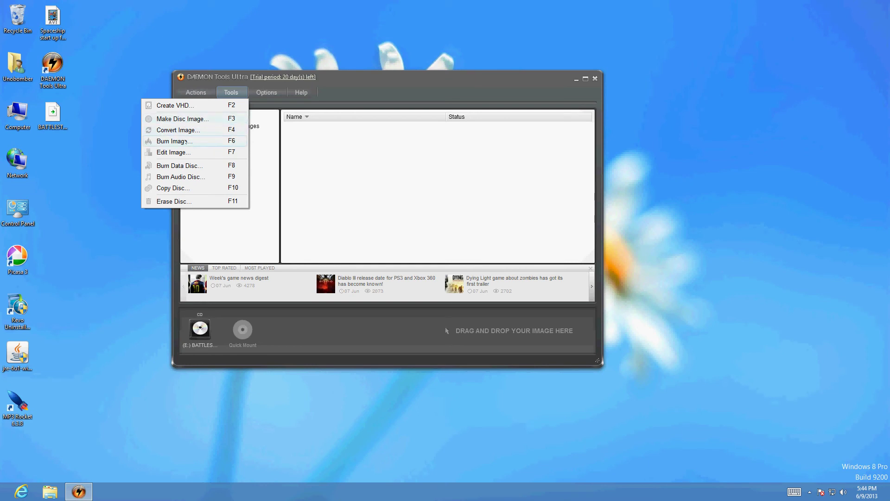
click(174, 141)
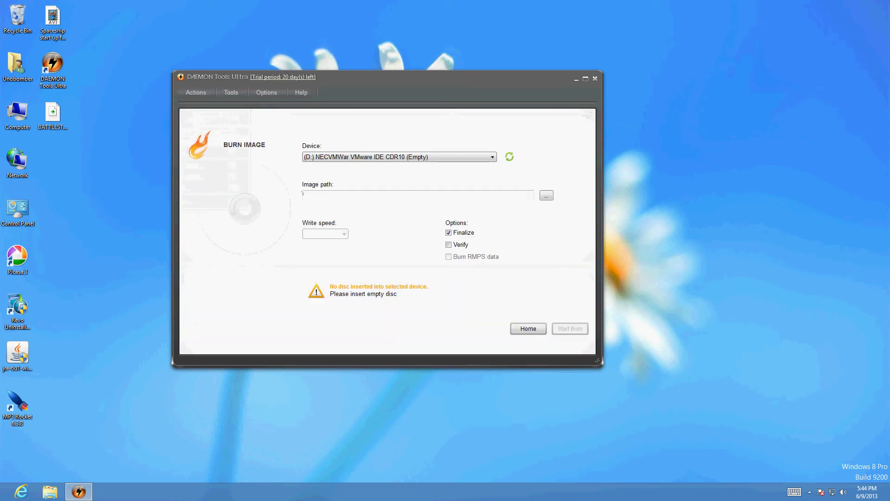
click(432, 158)
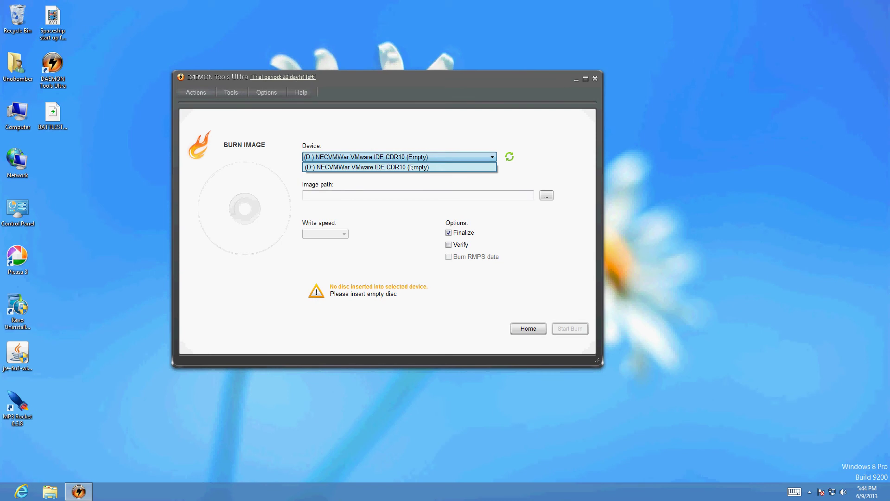
click(400, 167)
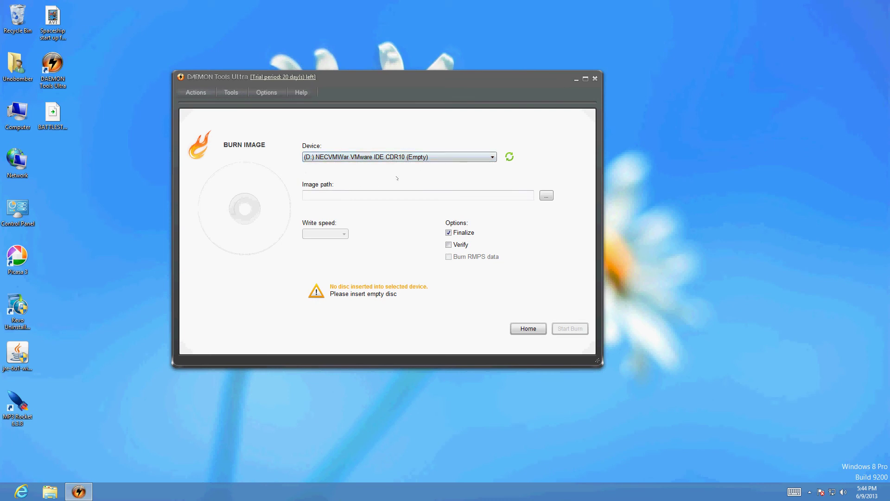
click(529, 329)
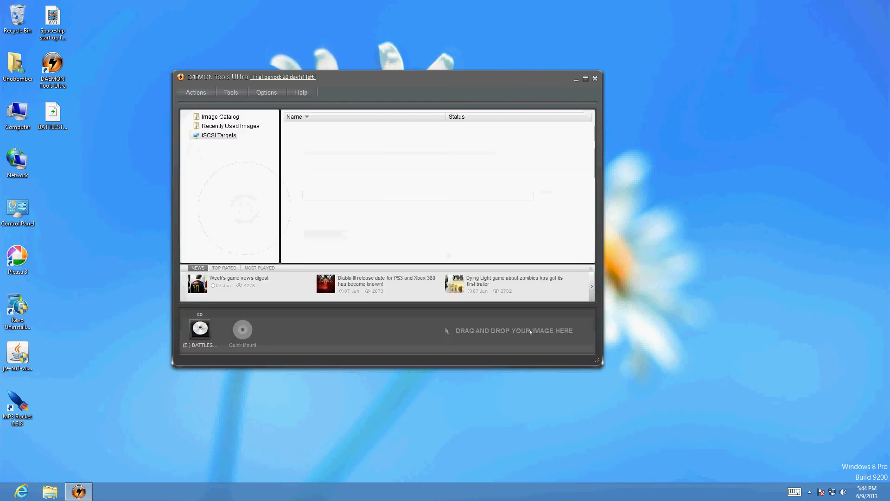
click(231, 93)
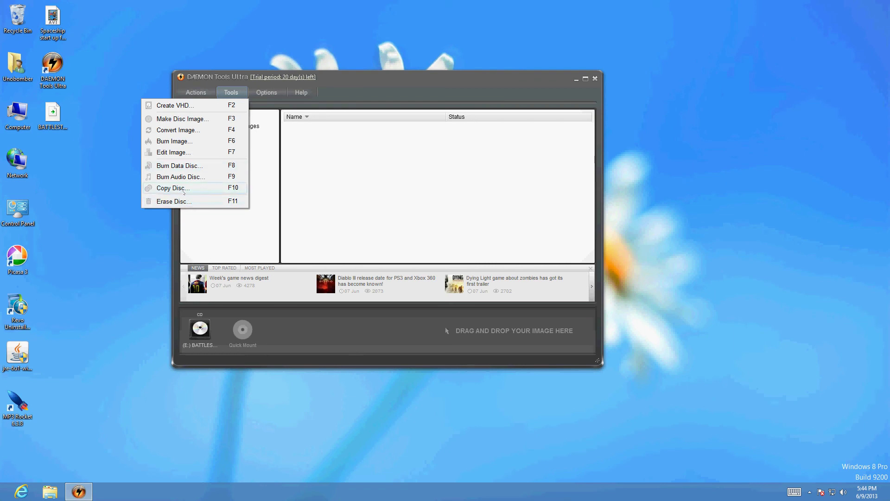
click(388, 161)
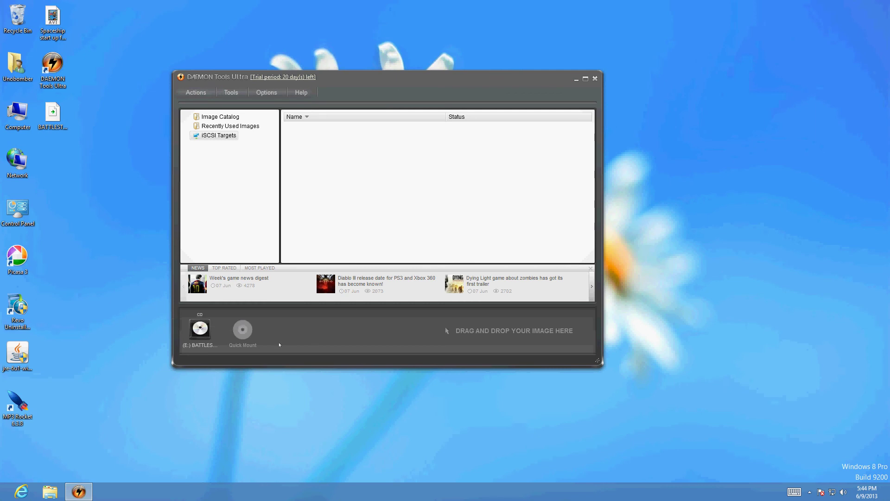
mouse_move(200, 329)
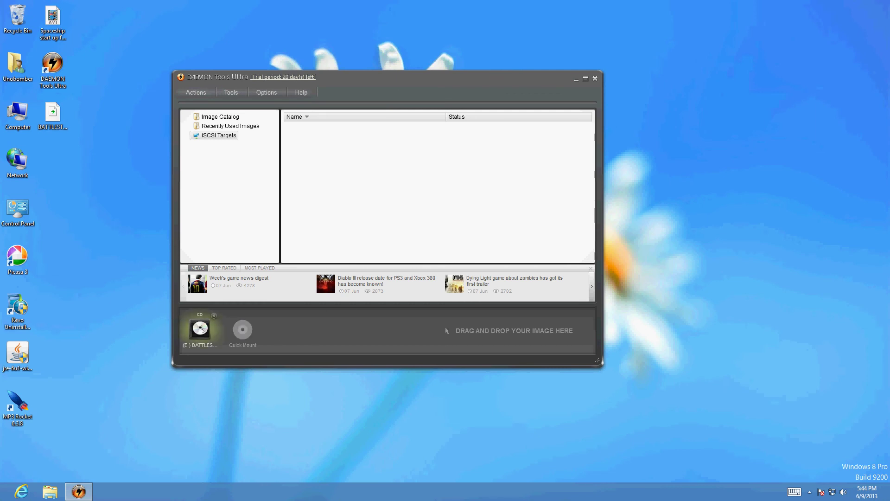
Eject the Battlestar Galactica image from the E: drive icon in the drive bar
click(213, 315)
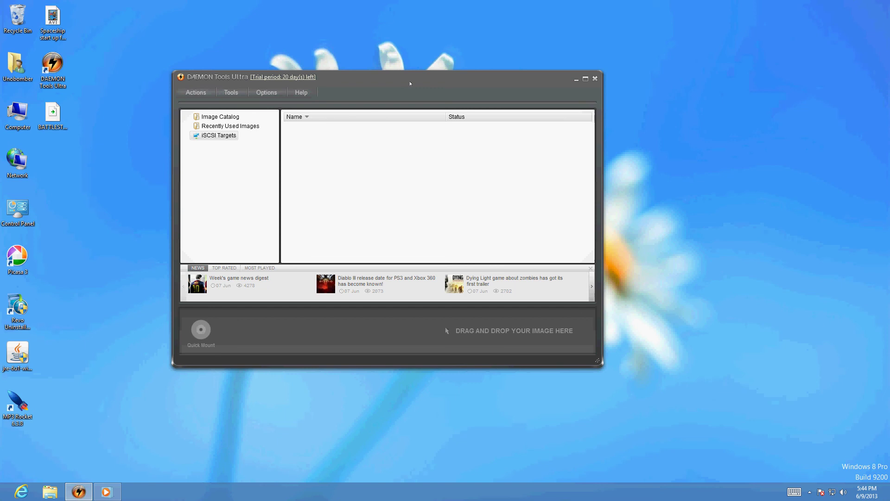
click(231, 93)
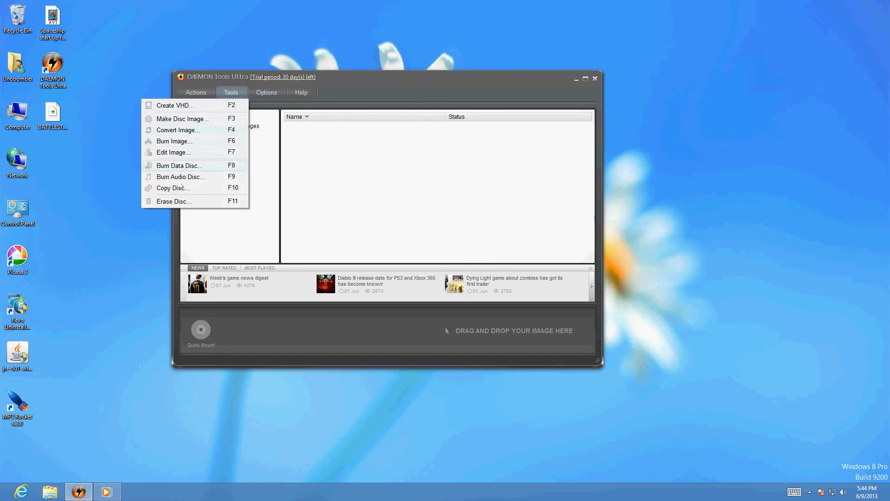
click(197, 87)
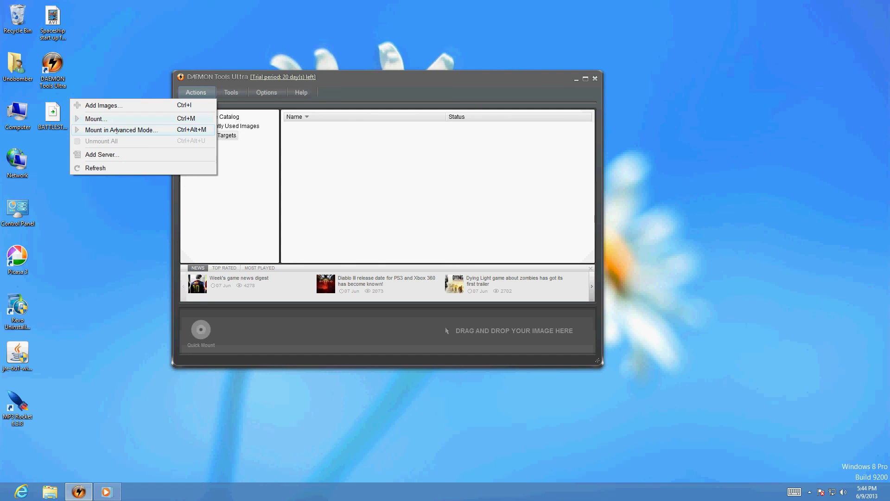
click(421, 193)
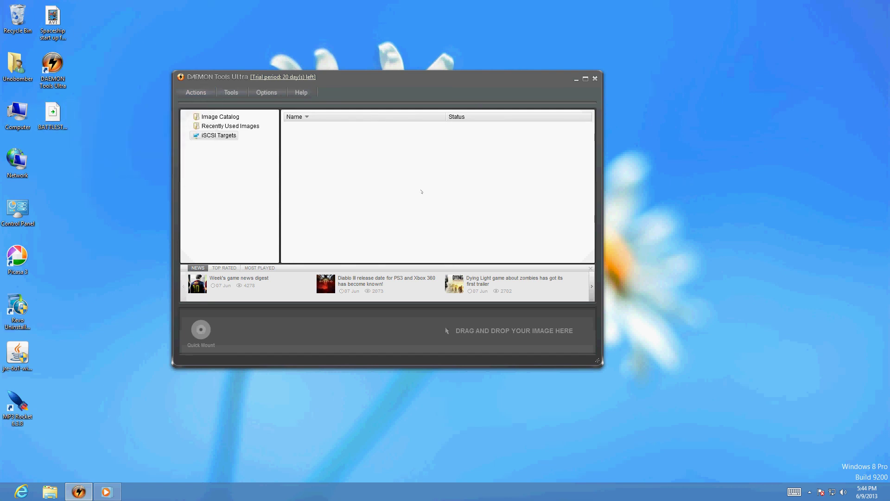